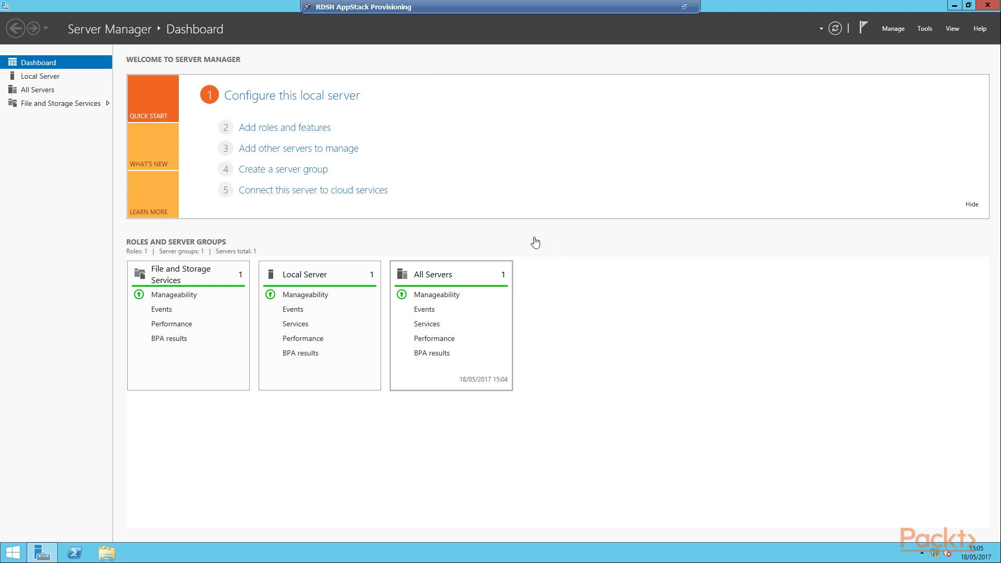
- Start the Add Roles and Features wizard and choose a Remote Desktop Services installation
click(315, 135)
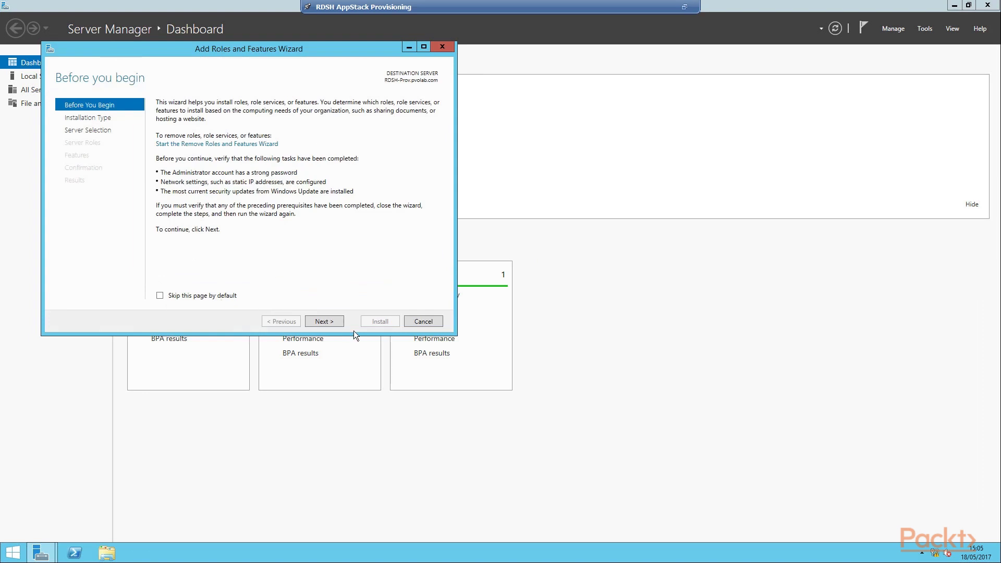
click(338, 324)
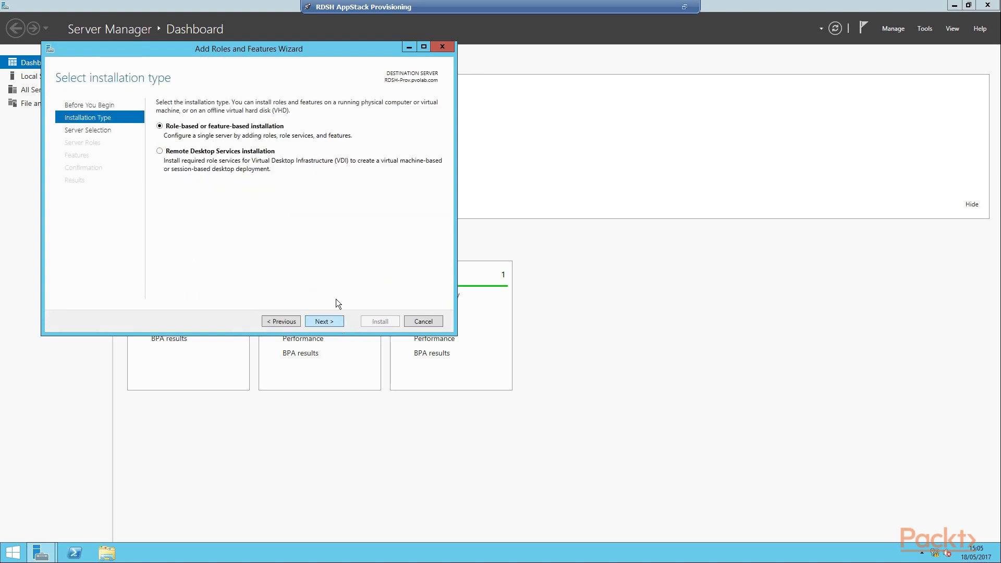
click(164, 161)
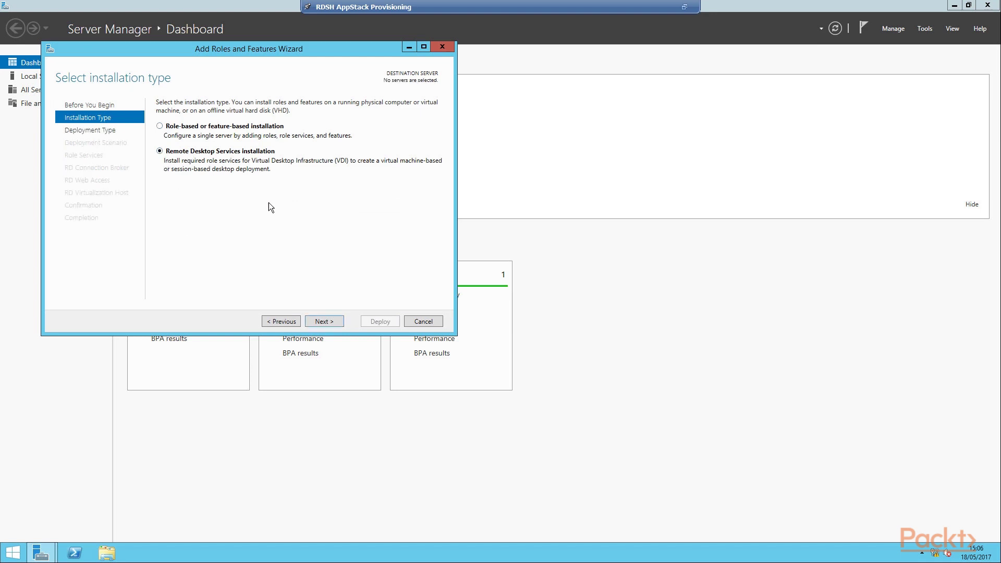
click(339, 326)
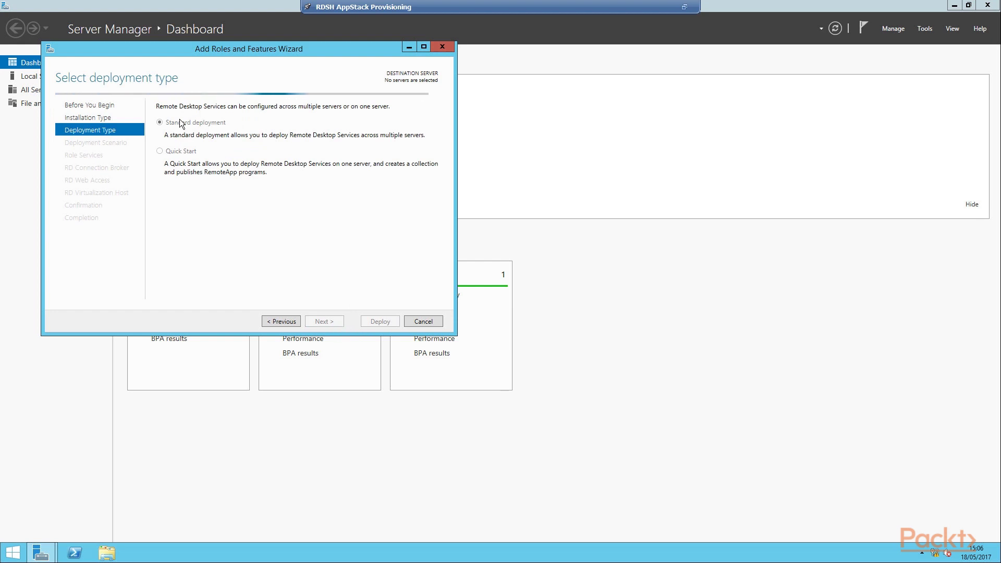
- Choose the Quick Start deployment type with a session-based desktop deployment scenario
click(161, 152)
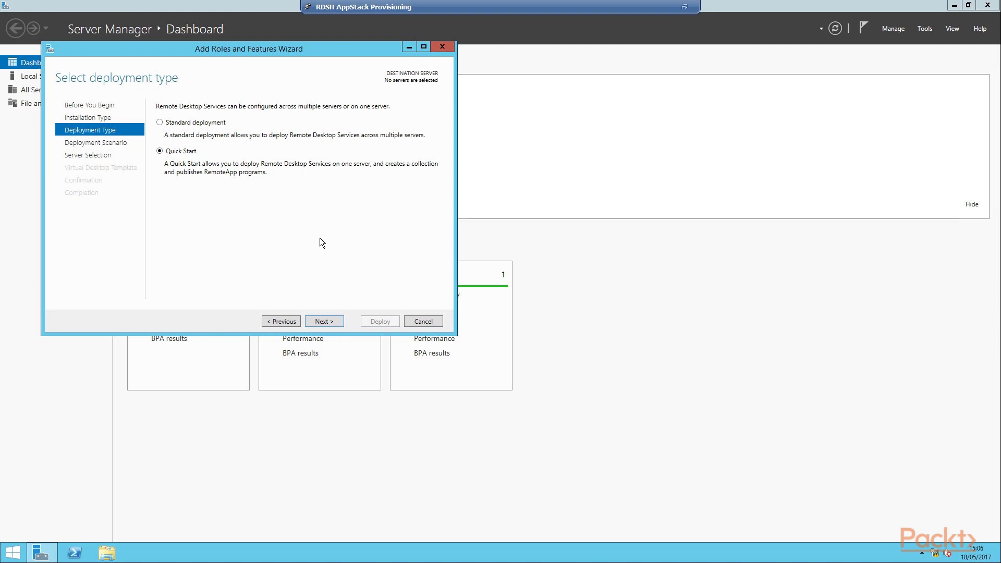
click(336, 324)
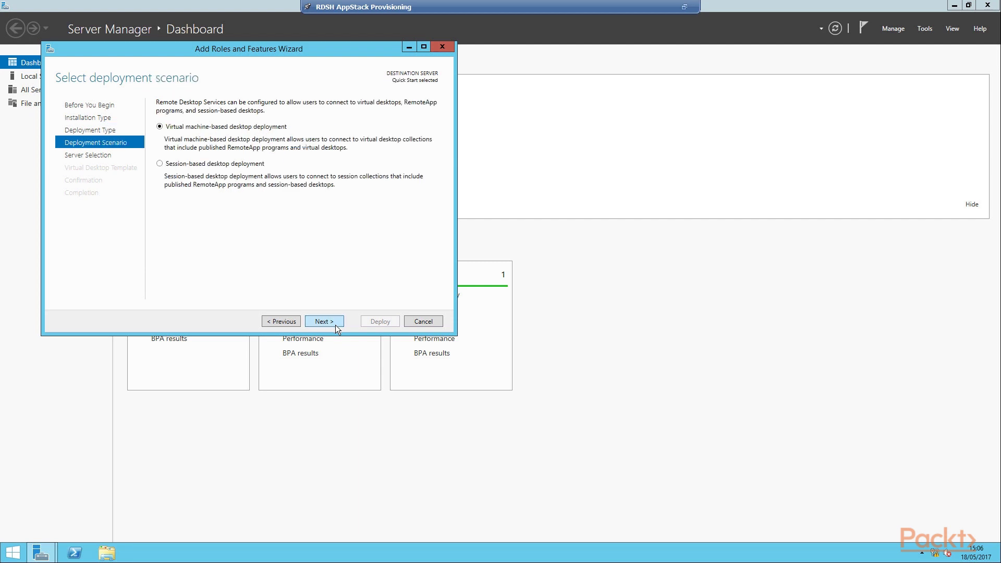
click(217, 176)
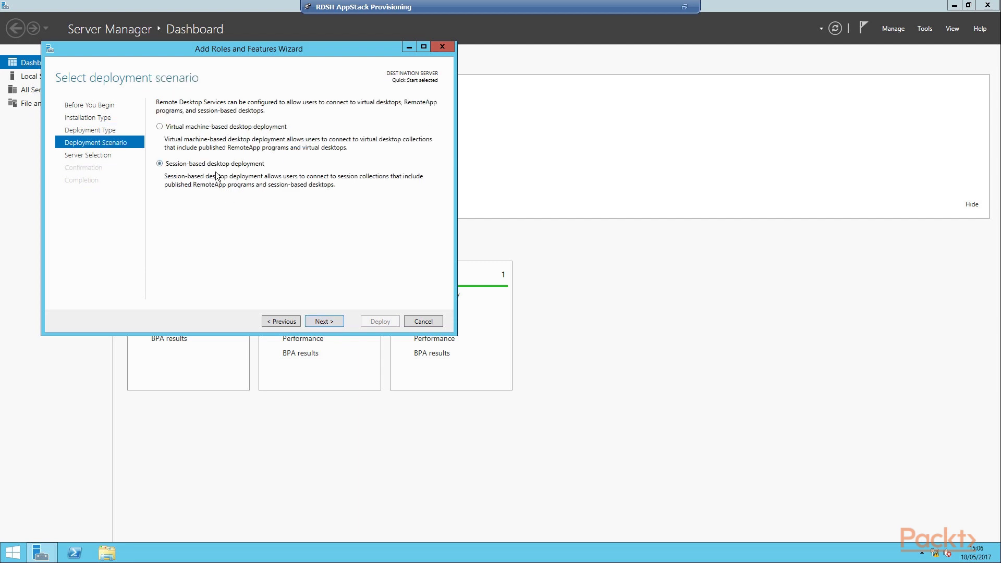
- Deploy the Remote Desktop role services on RDSH-Prov with automatic restart allowed
click(342, 326)
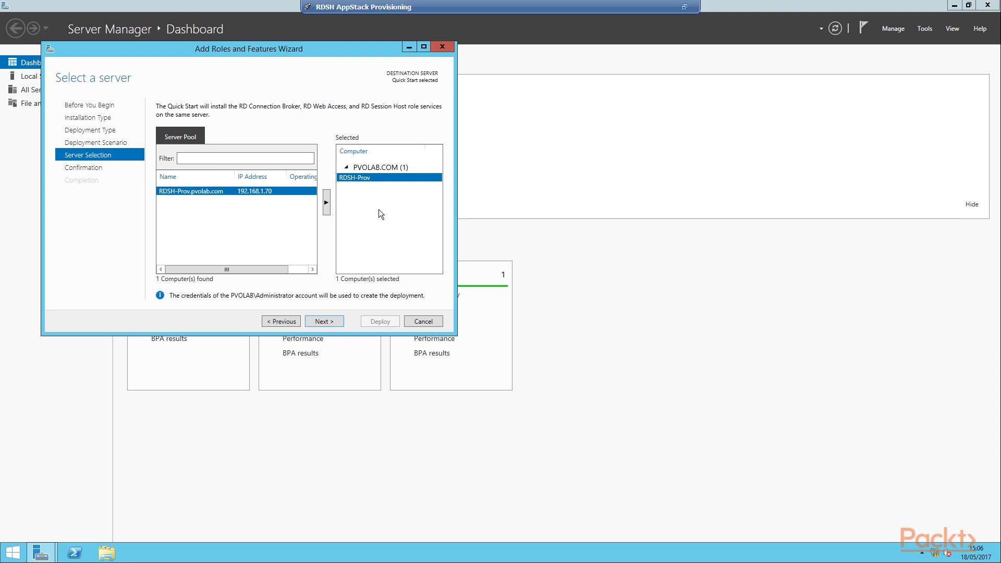
click(333, 326)
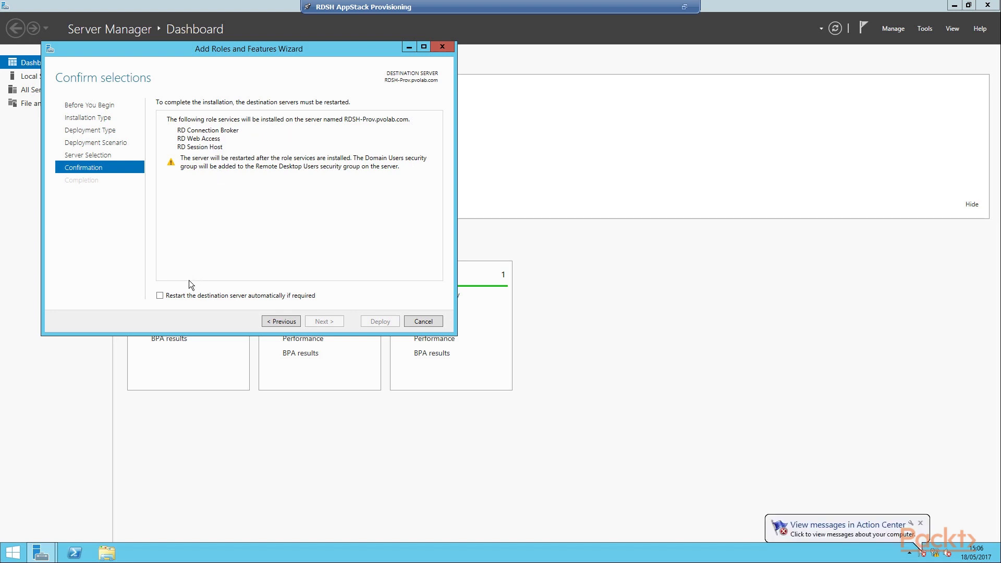
click(165, 300)
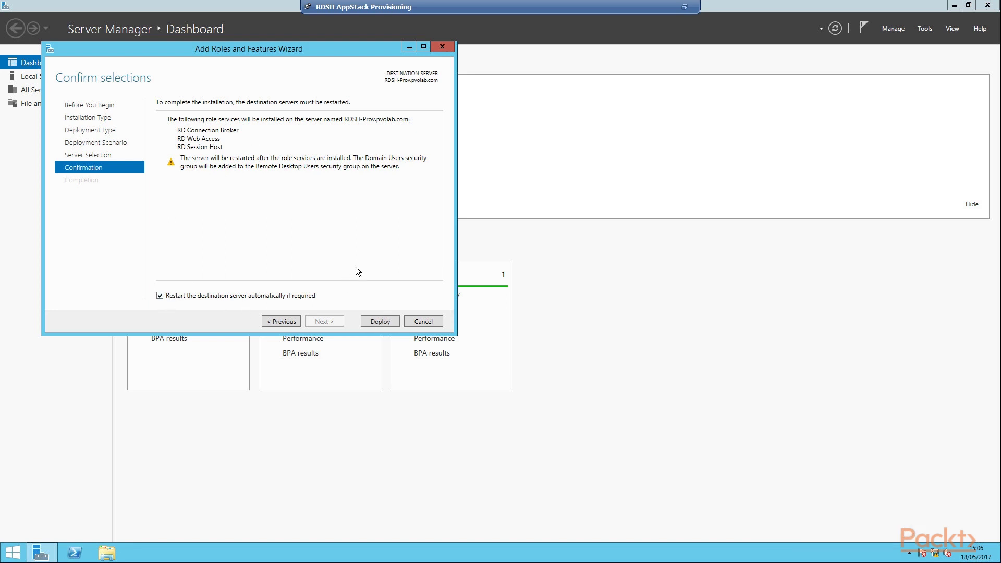
click(387, 324)
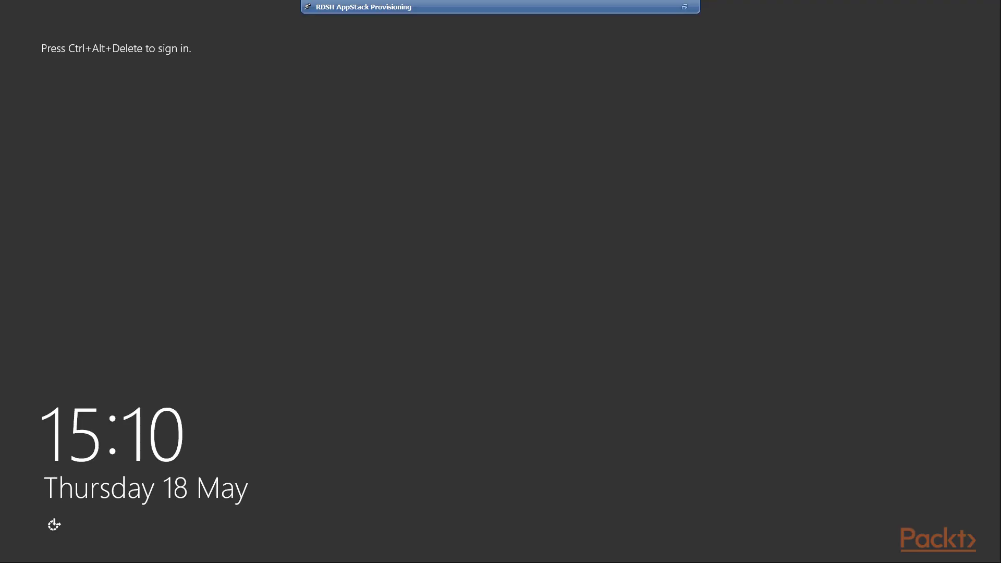
- Sign in after the reboot with the domain administrator account and its password
key(ctrl+alt+Delete)
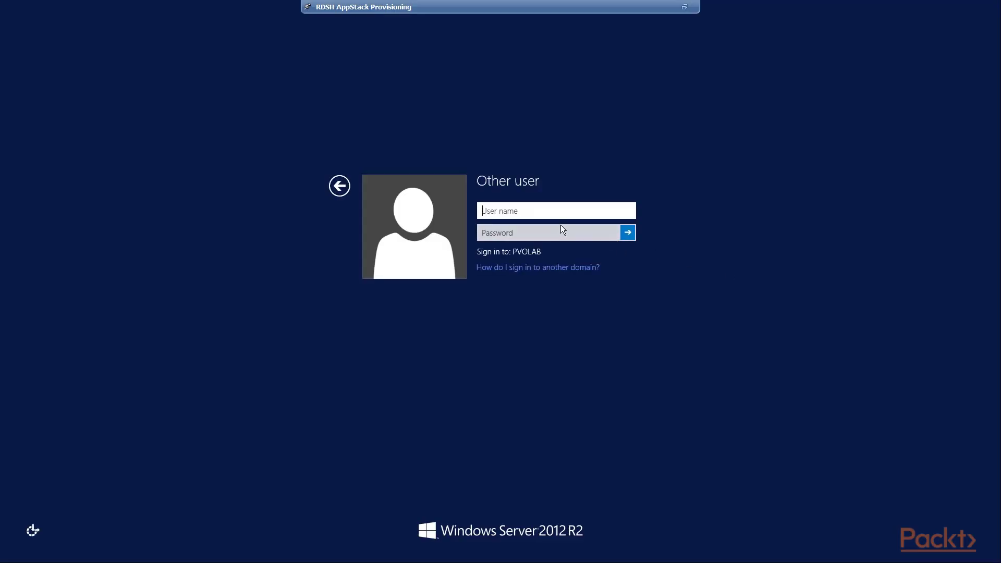
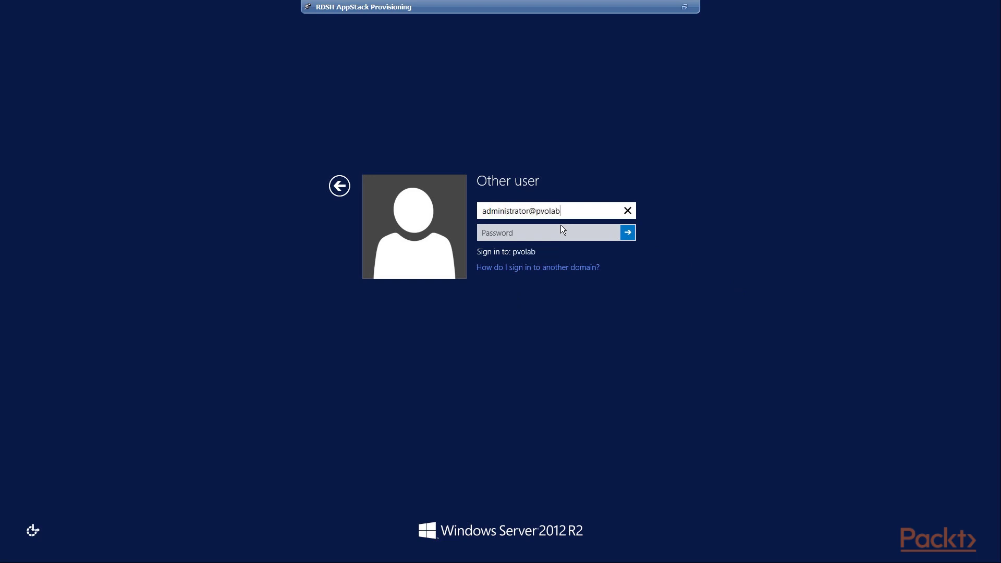
key(Tab)
text(•••)
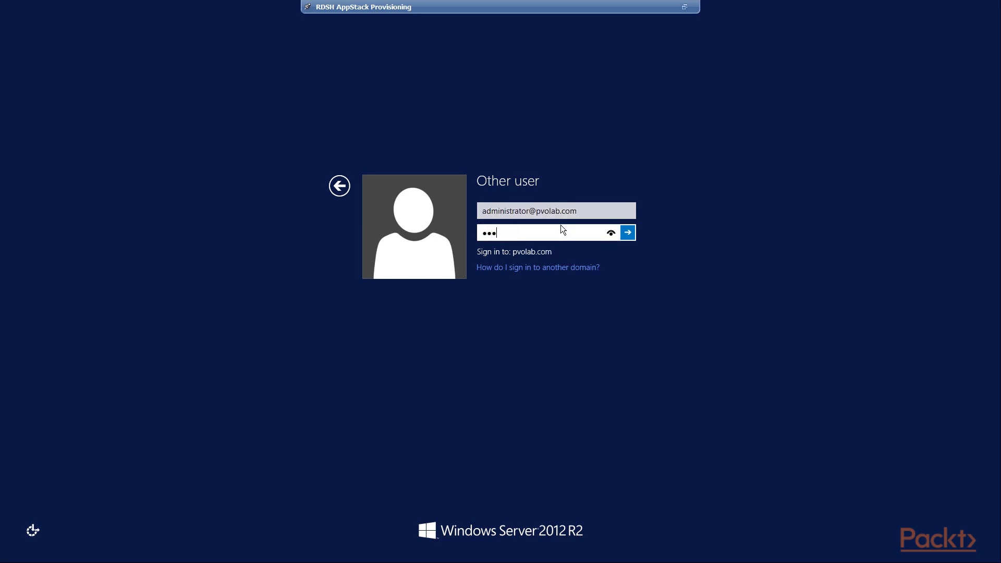
text(•••••••)
key(Return)
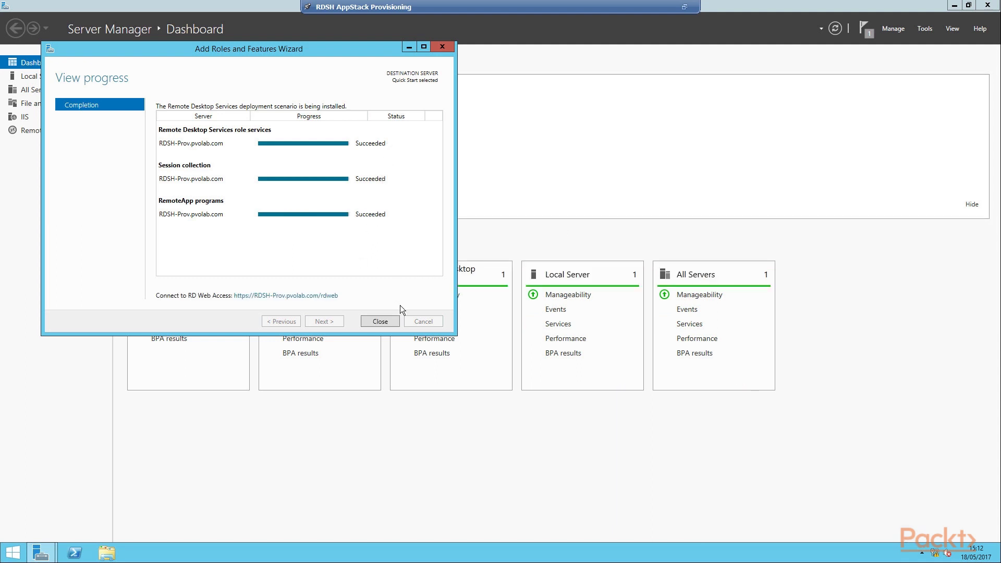
- Close the completed deployment wizard and minimize Server Manager to show the desktop
click(397, 325)
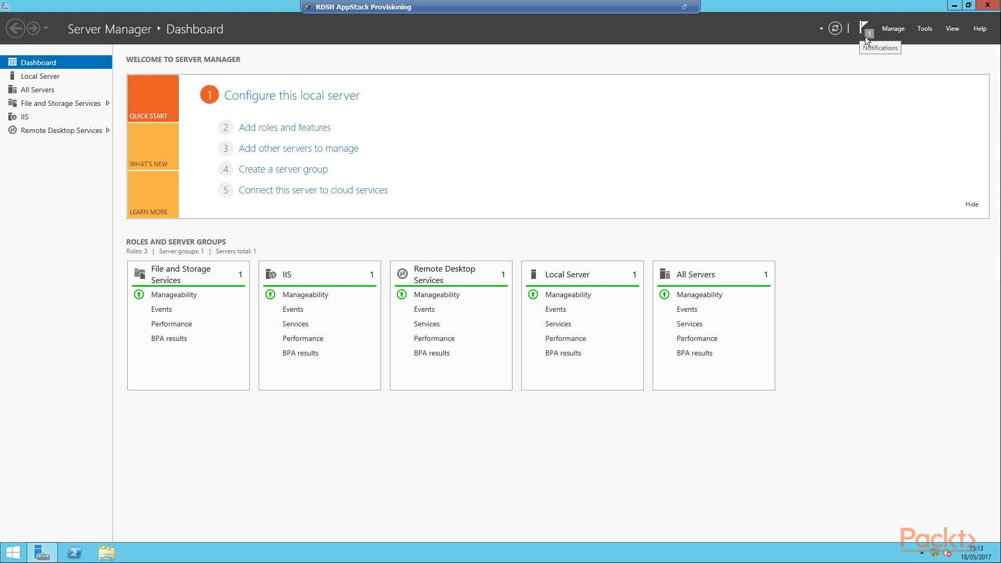
click(955, 7)
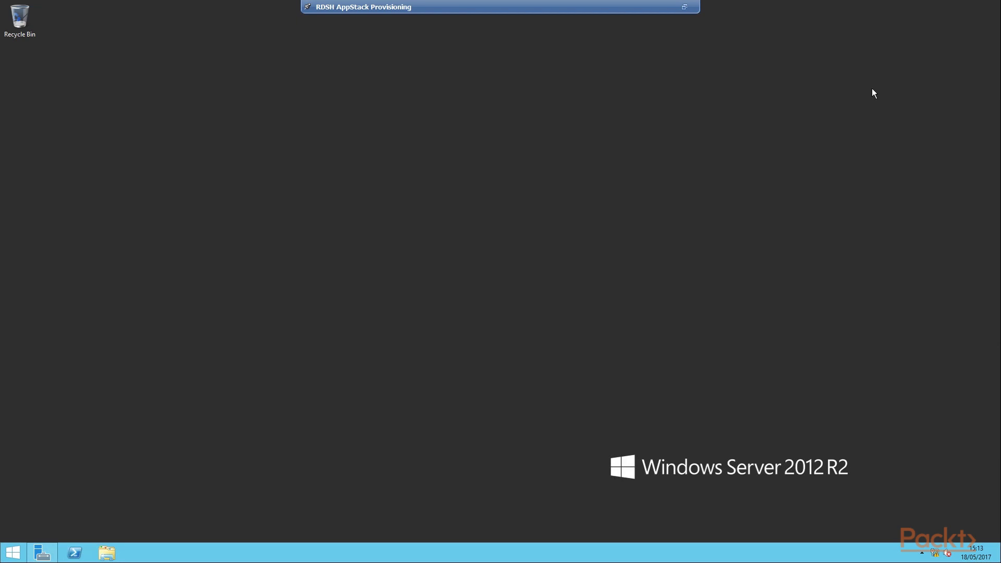
- Open the \\dc\VMware Software network share via the Run dialog
key(super+r)
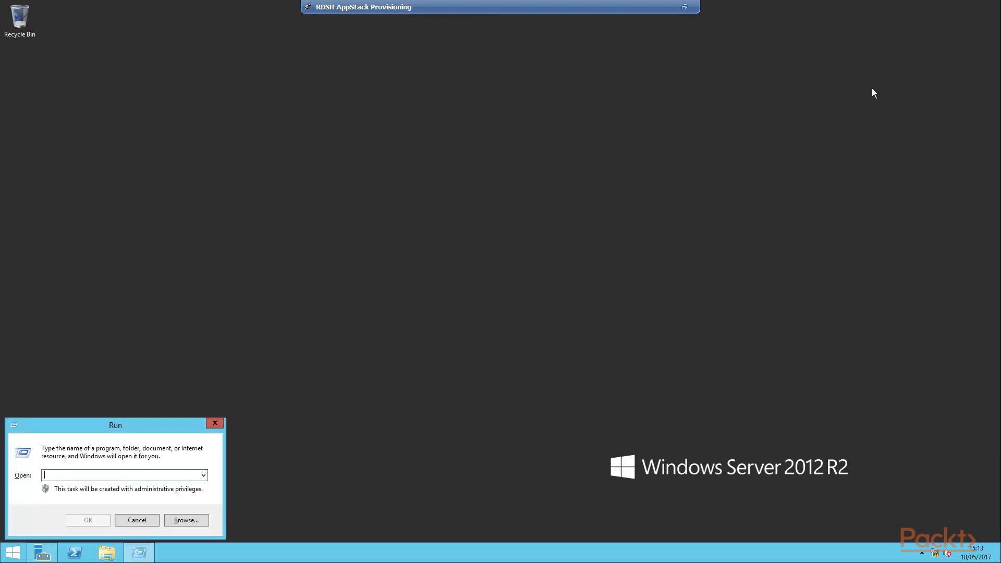
text(\\d)
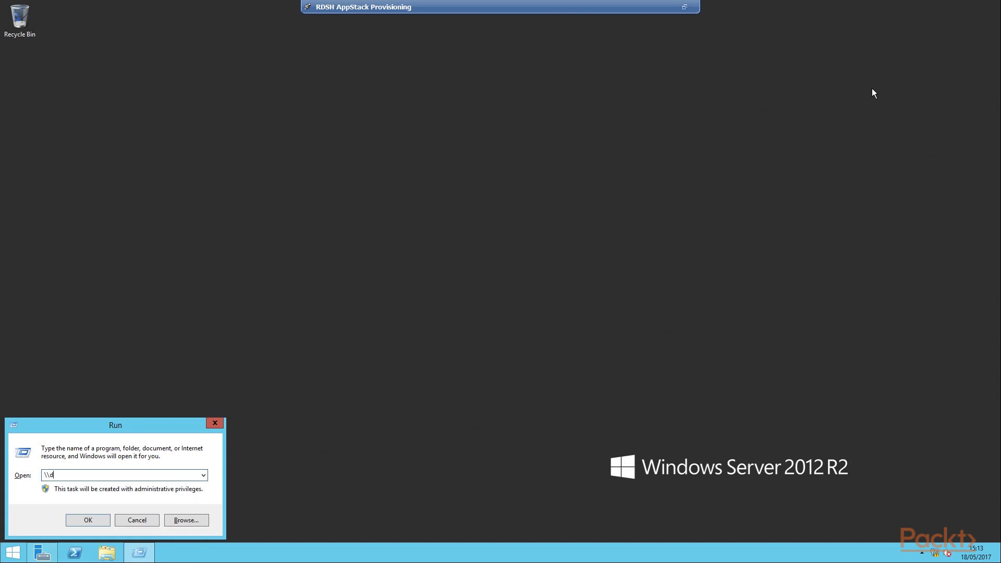
text(c\)
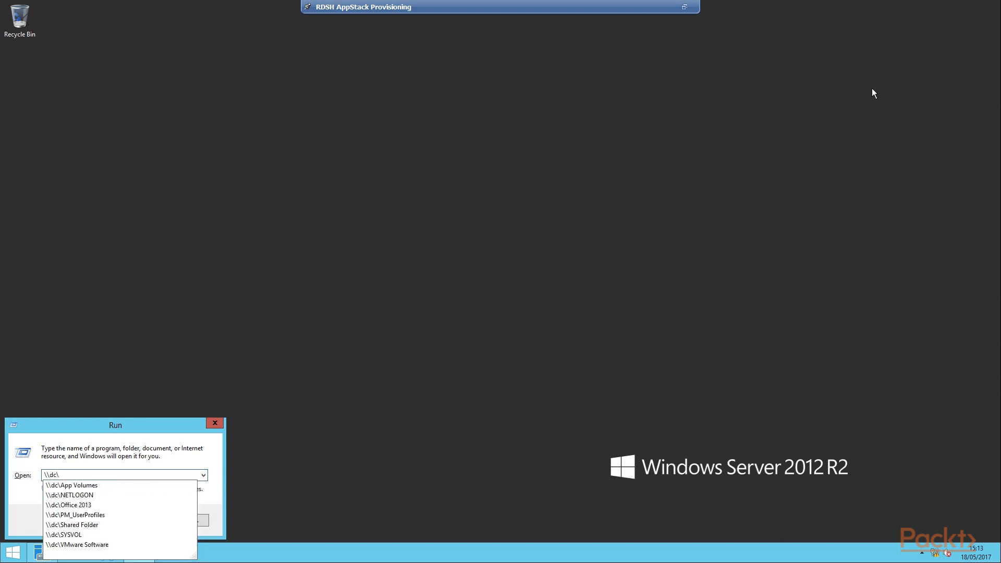
key(Down)
key(Down)
key(Down)
key(Down)
key(Down)
key(Down)
key(Down)
key(Return)
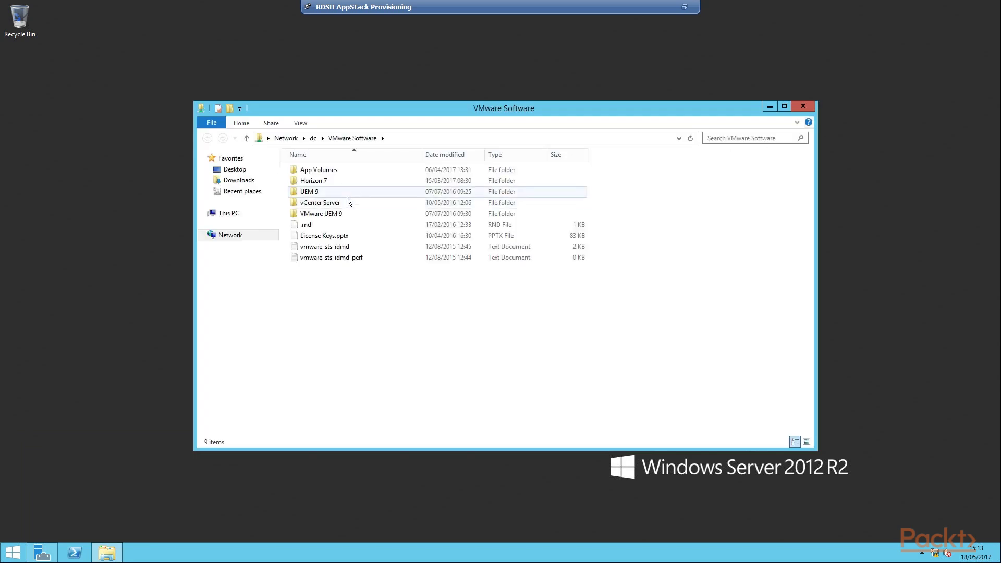
- Mount the App Volumes ISO and run setup from its Installation folder
double_click(339, 175)
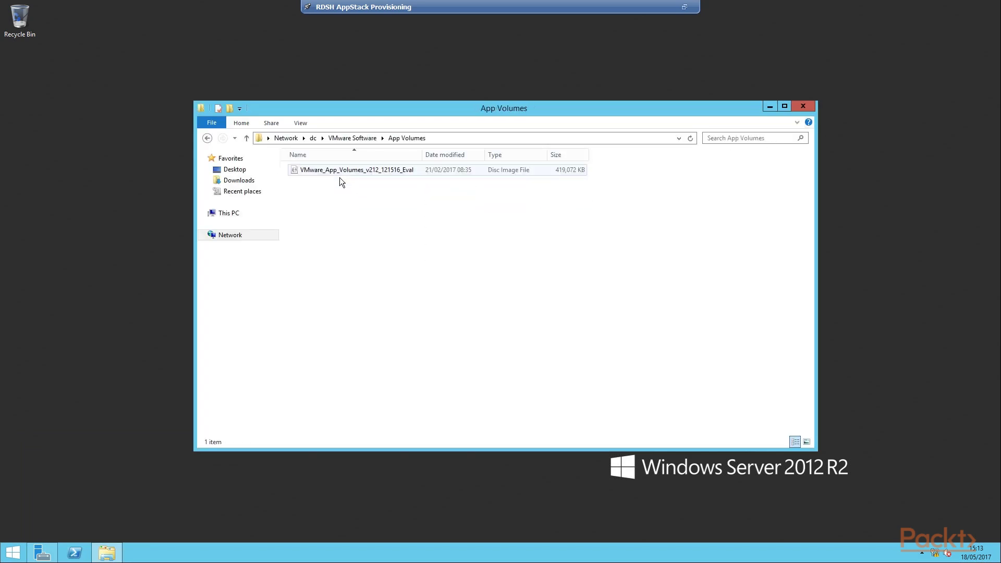
double_click(340, 176)
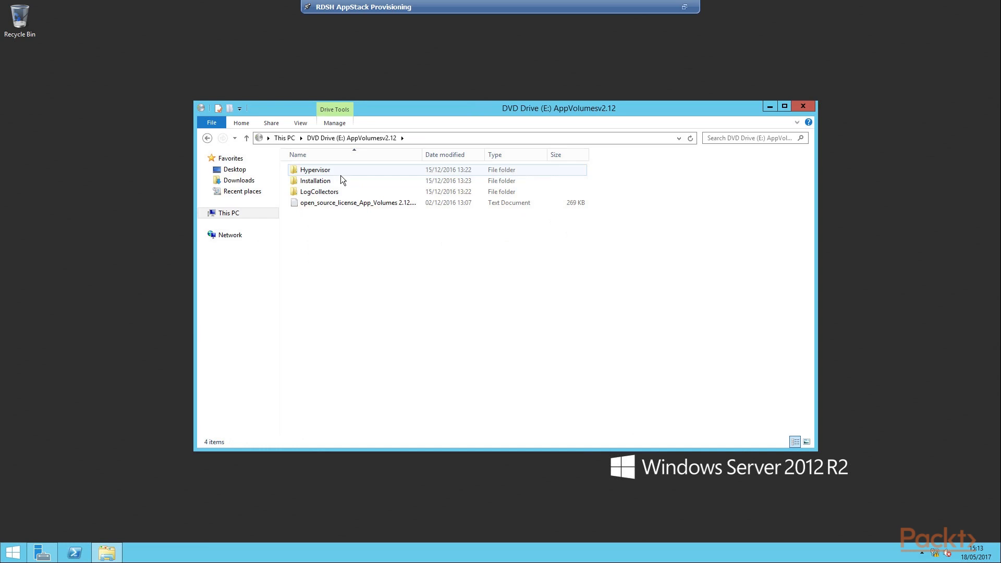
double_click(334, 182)
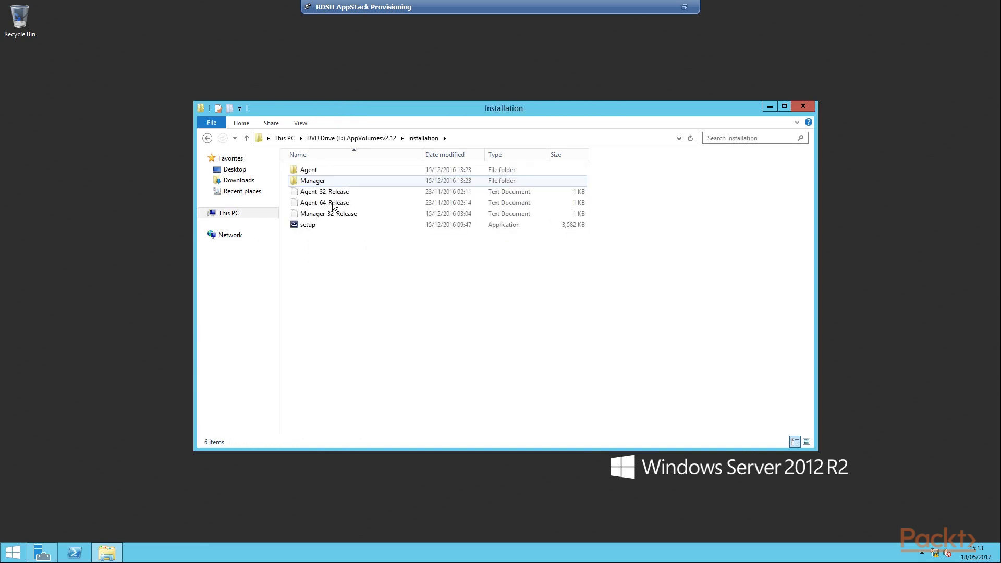
double_click(312, 229)
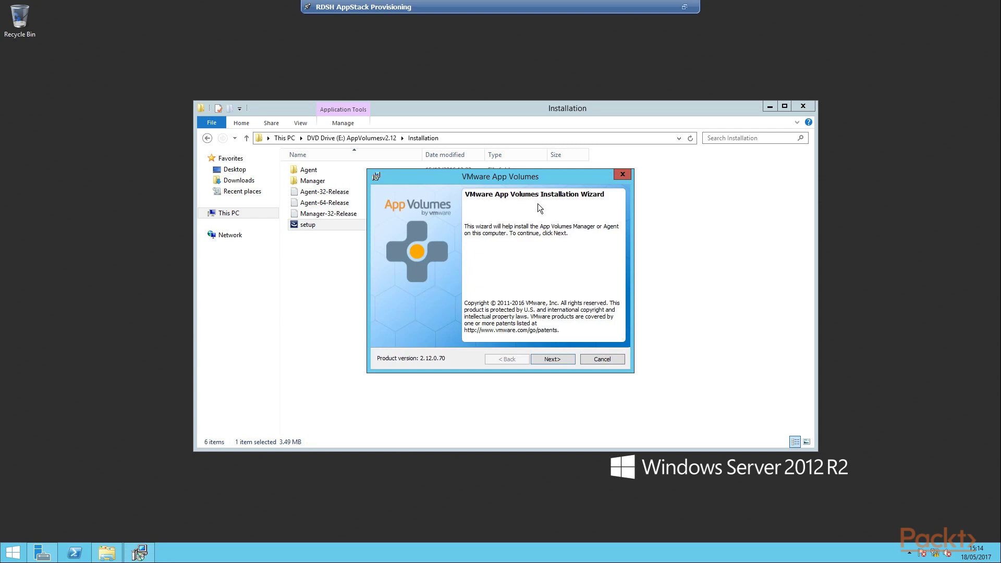
- Accept the App Volumes licence terms and start installing the App Volumes Agent component
click(568, 367)
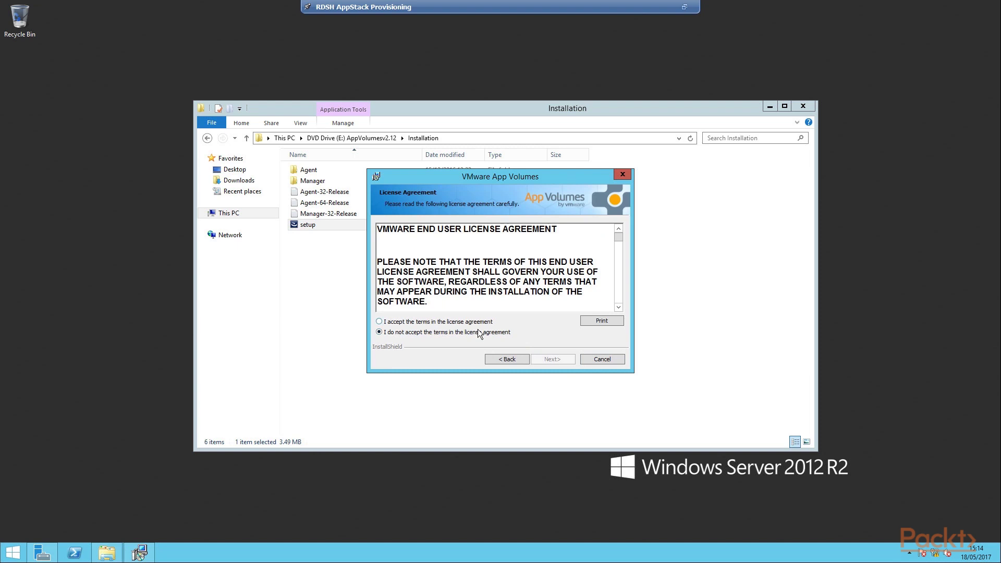
click(478, 322)
click(577, 364)
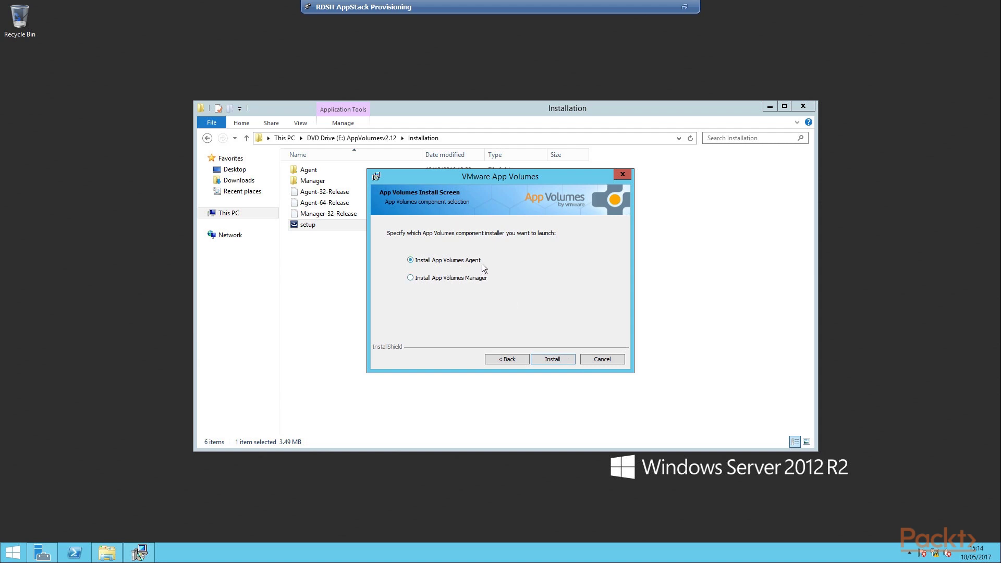
click(554, 360)
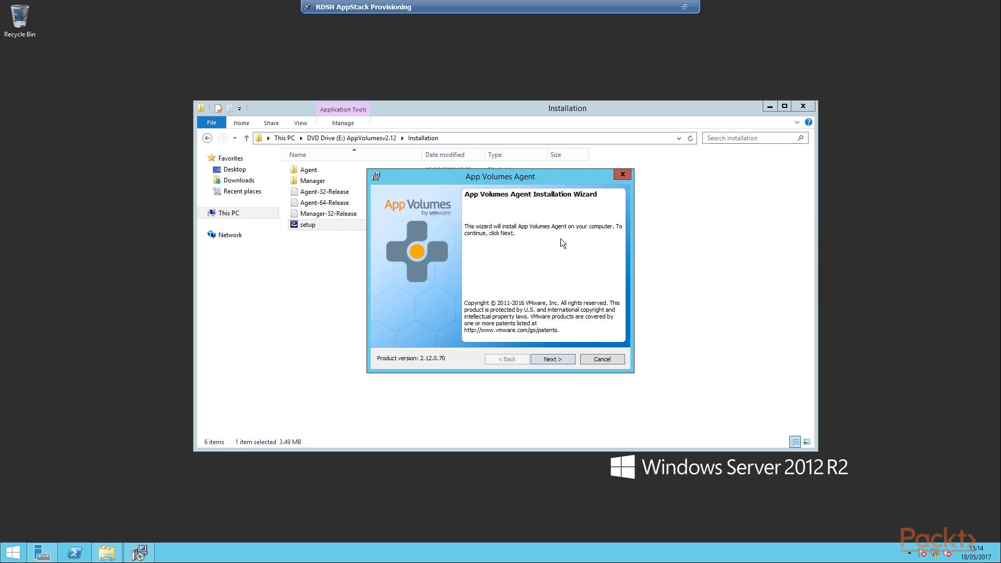
- Install the App Volumes Agent using manager address 192.168.1.40 on port 443
click(564, 364)
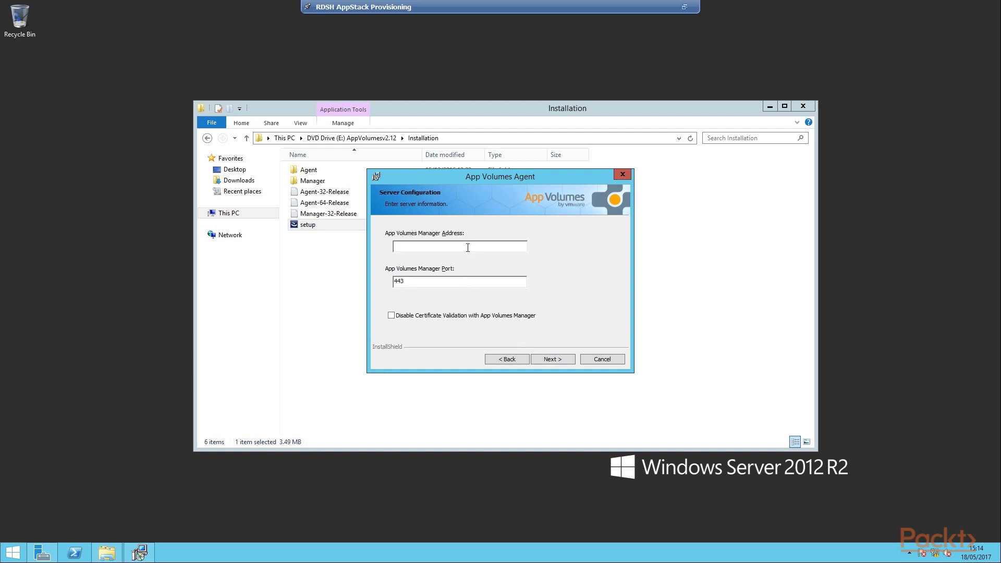
text(192.168.1.40)
click(565, 365)
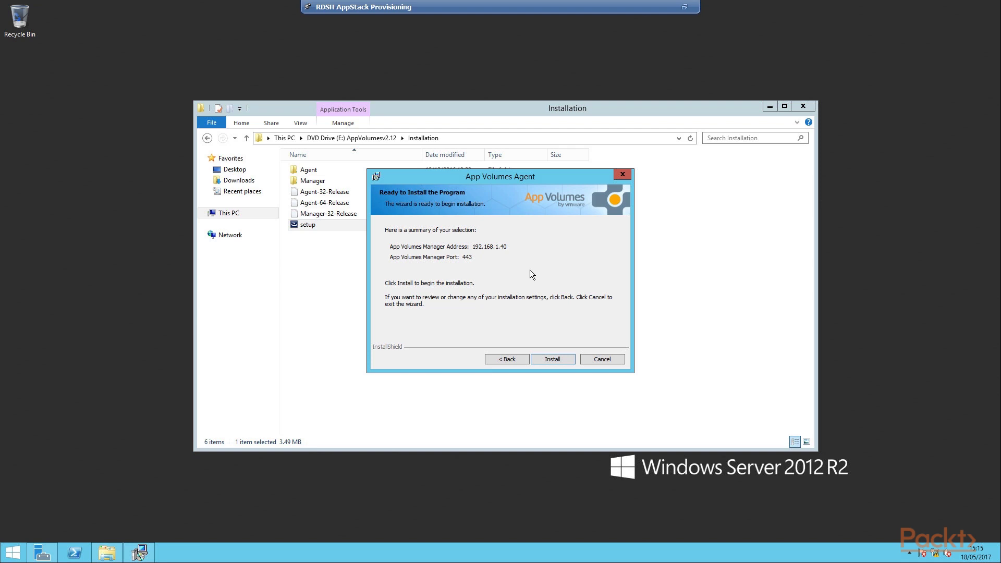
click(563, 364)
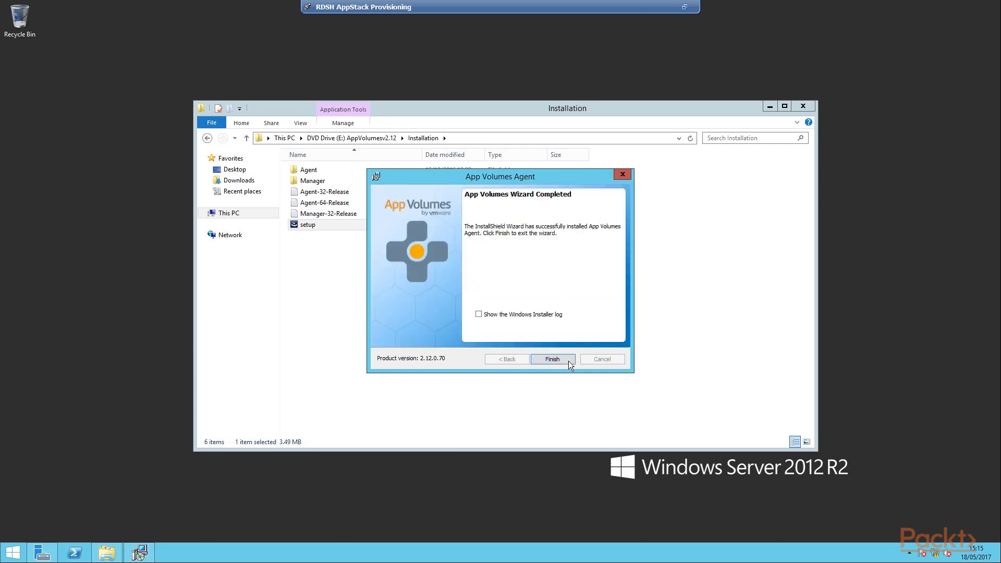
click(568, 361)
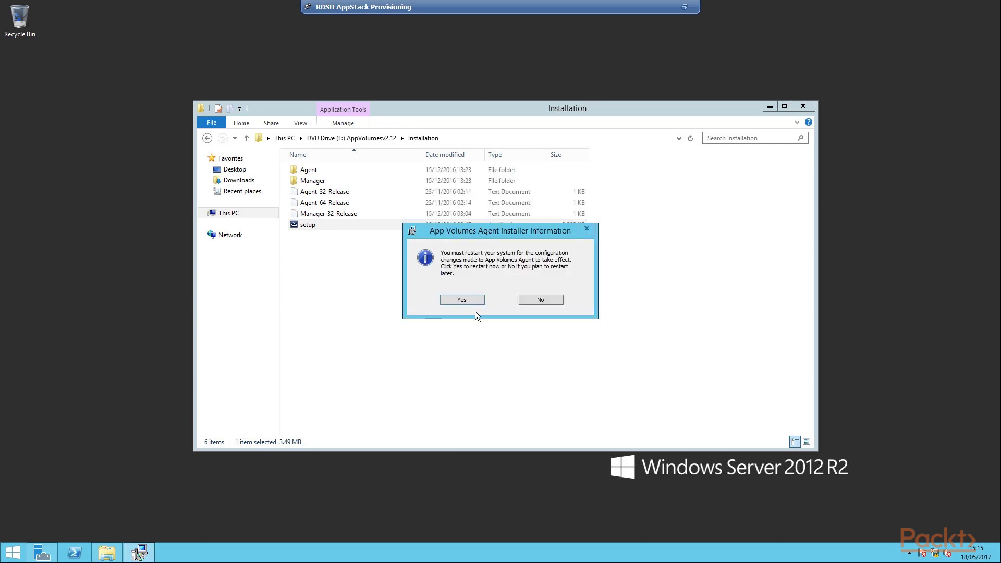
- Restart the server and sign back in with the domain administrator account and password
click(475, 306)
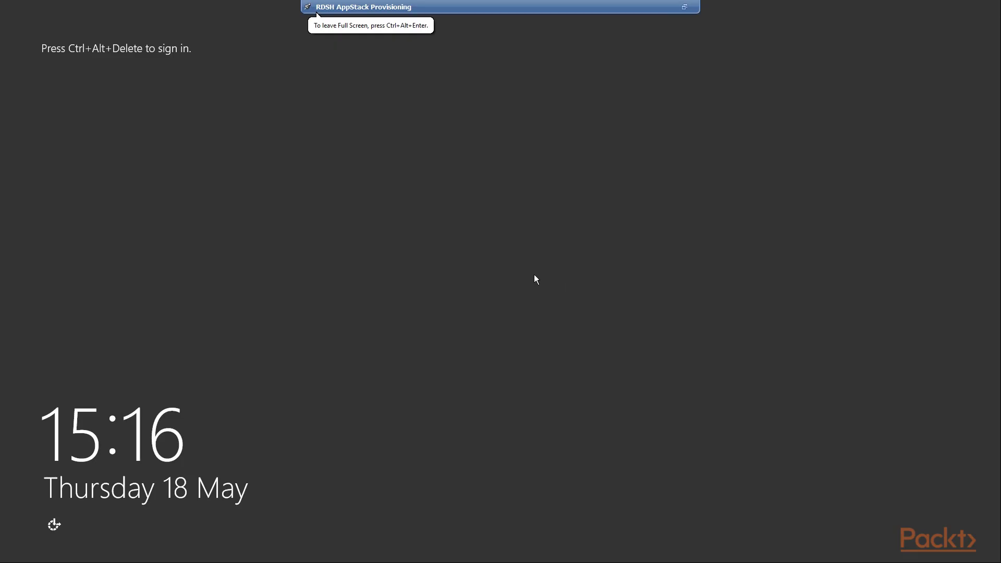
key(ctrl+alt+Delete)
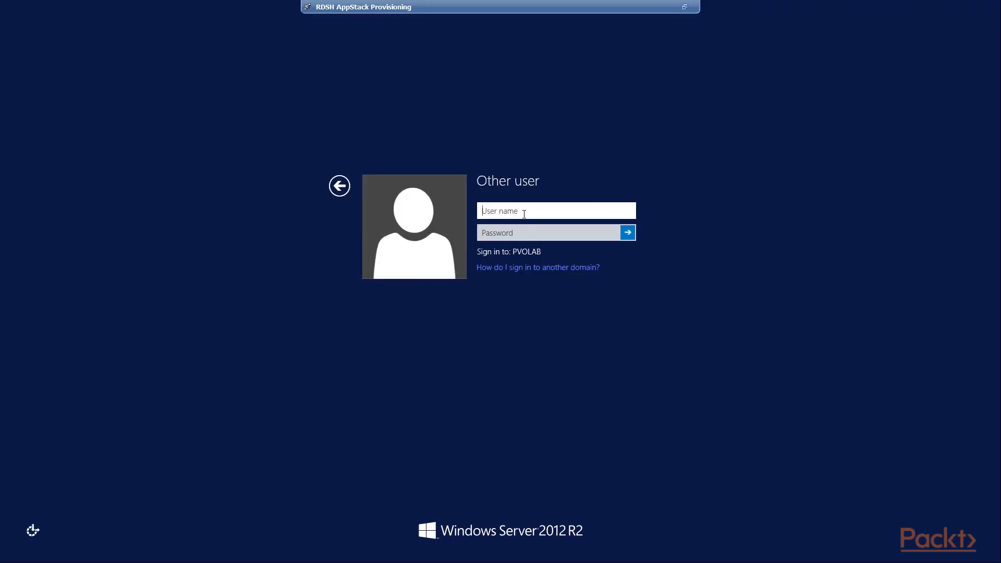
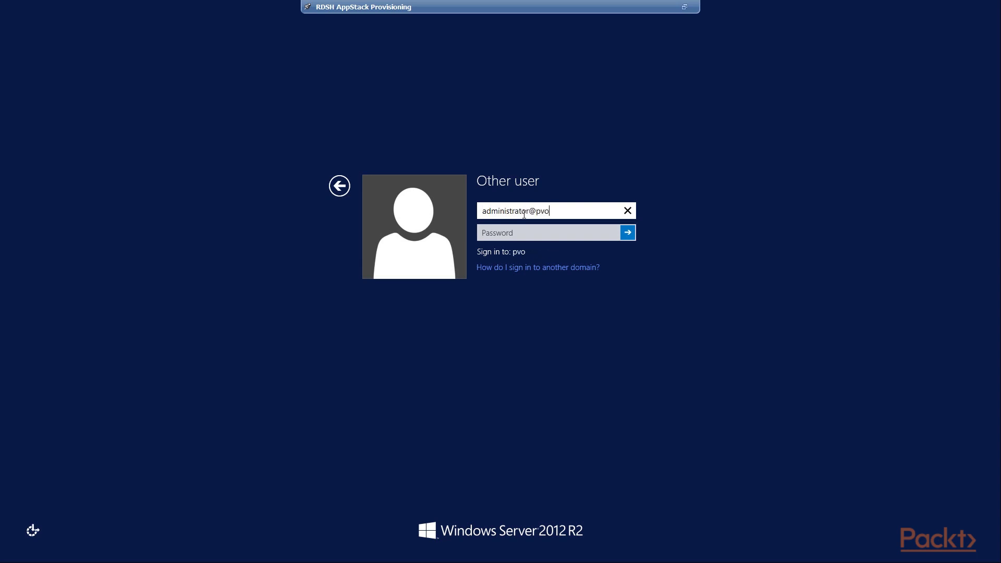
key(Tab)
text(•••••••••)
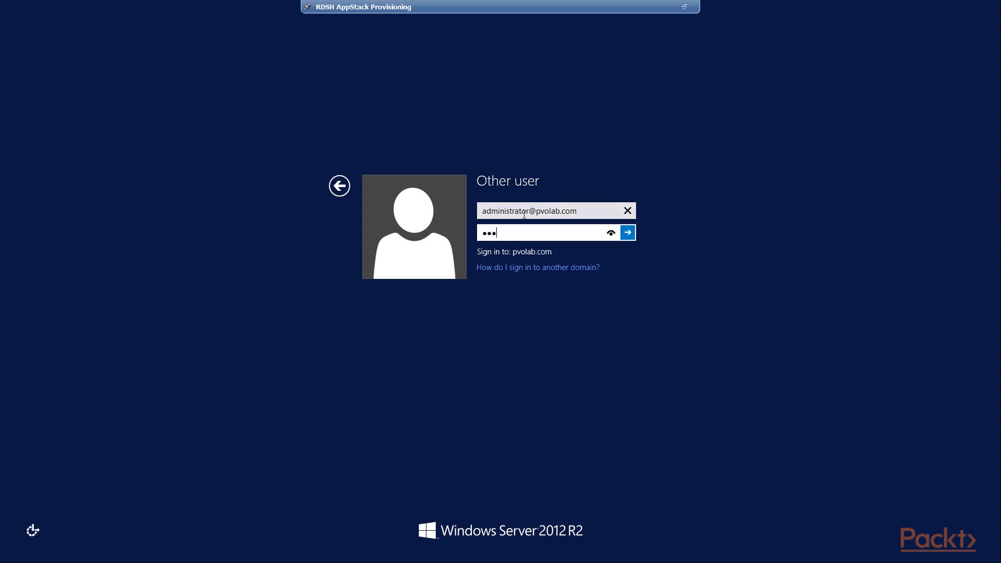
text(••)
key(Return)
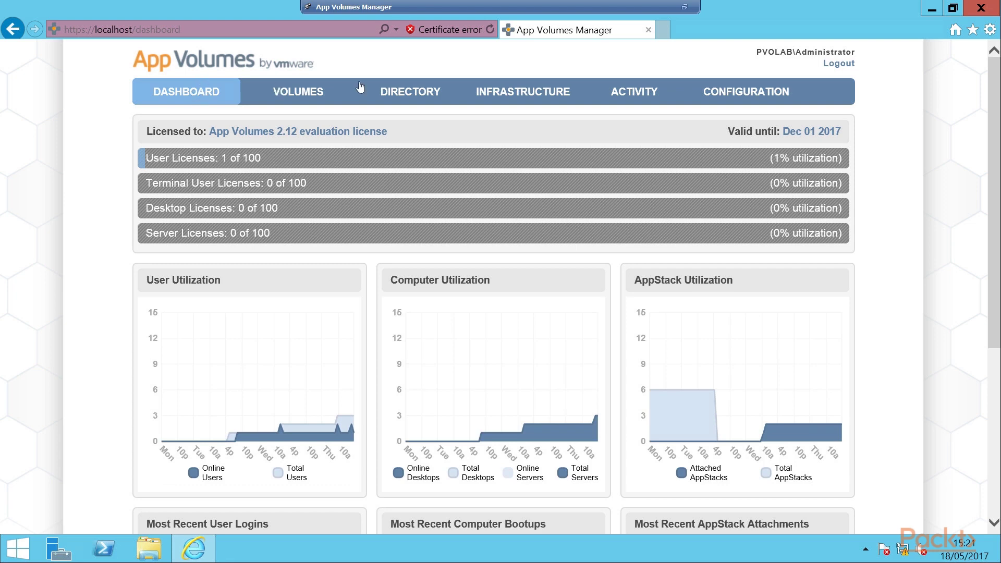
- Open the Infrastructure tab to list managed machines, including RDSH AppStack Provisioning
click(522, 96)
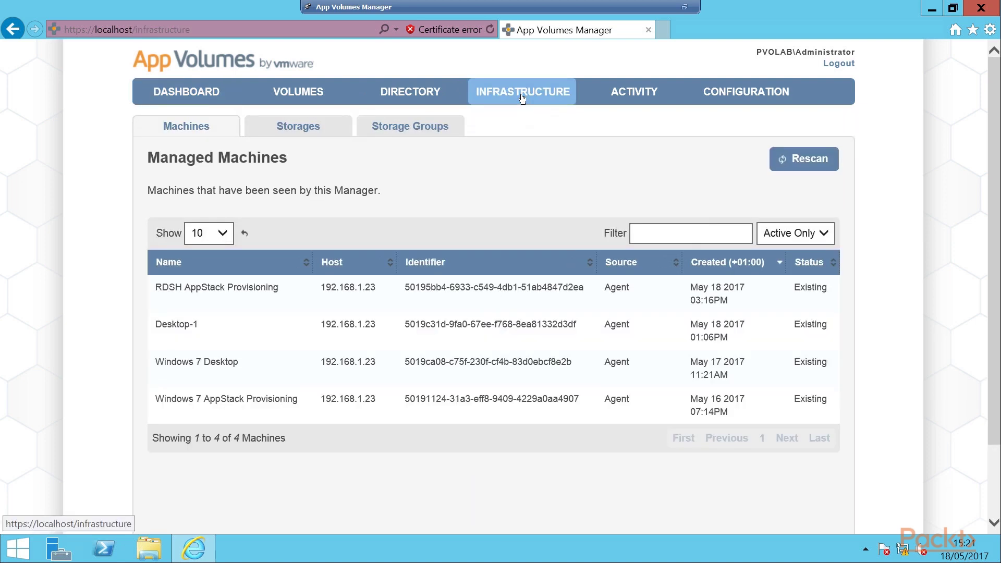